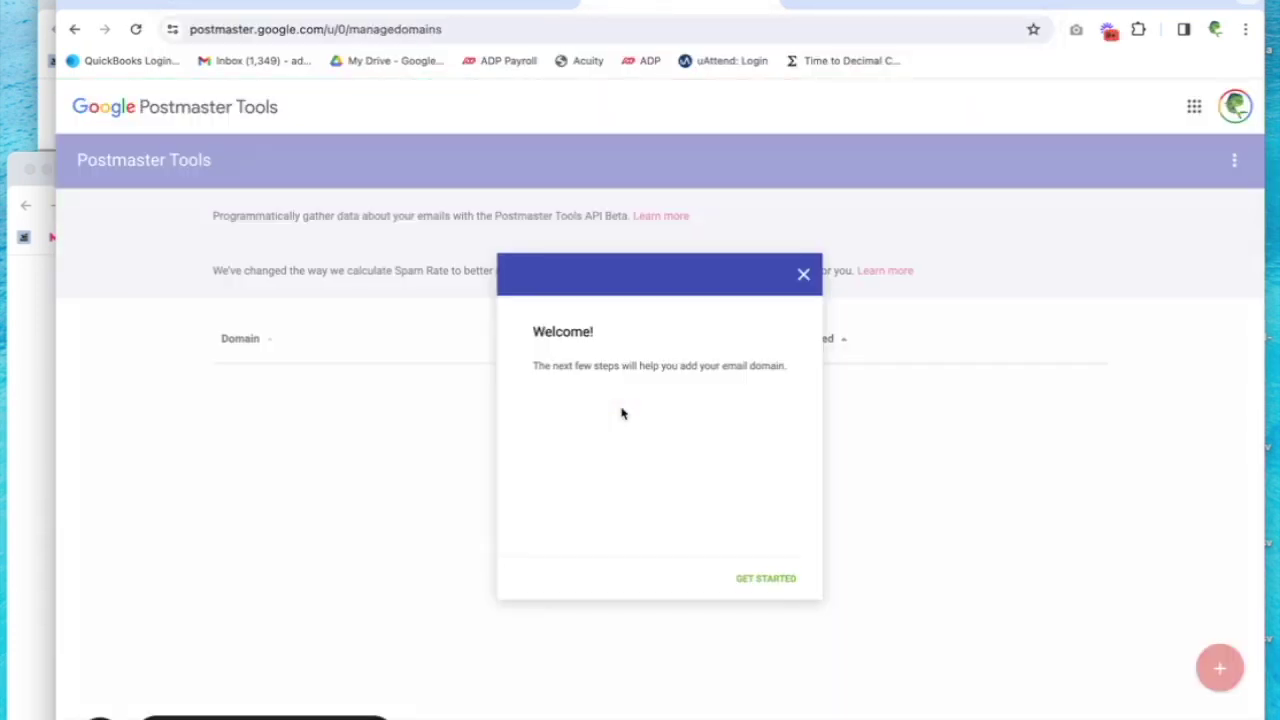
Add advancedcanvasusa.com as a new domain and continue to its TXT-record verification step
click(767, 580)
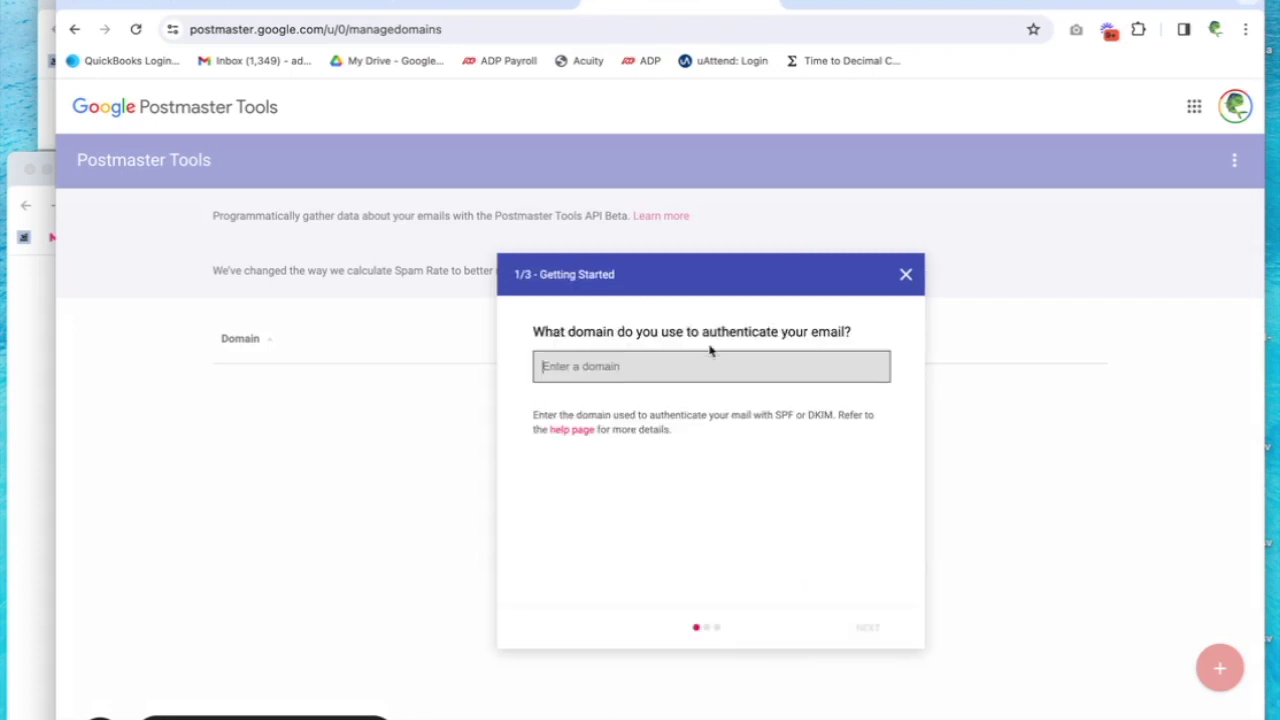
text(advanced)
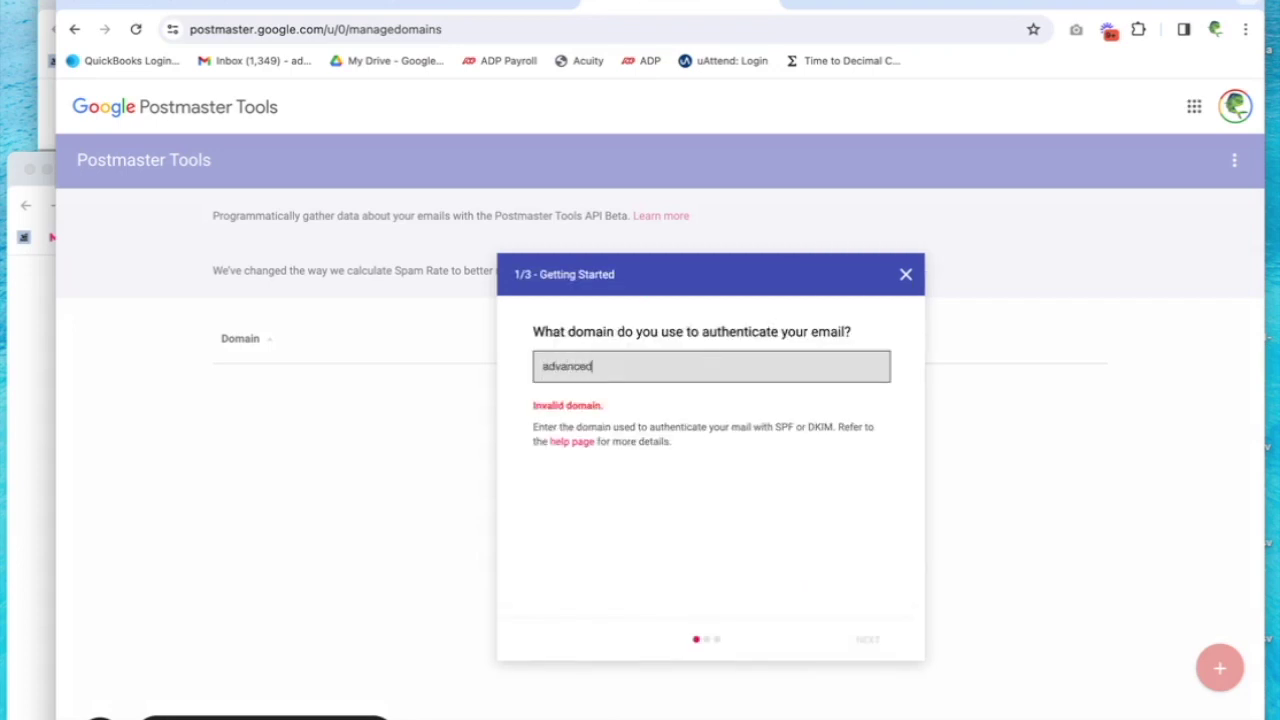
text(canvasusa.com)
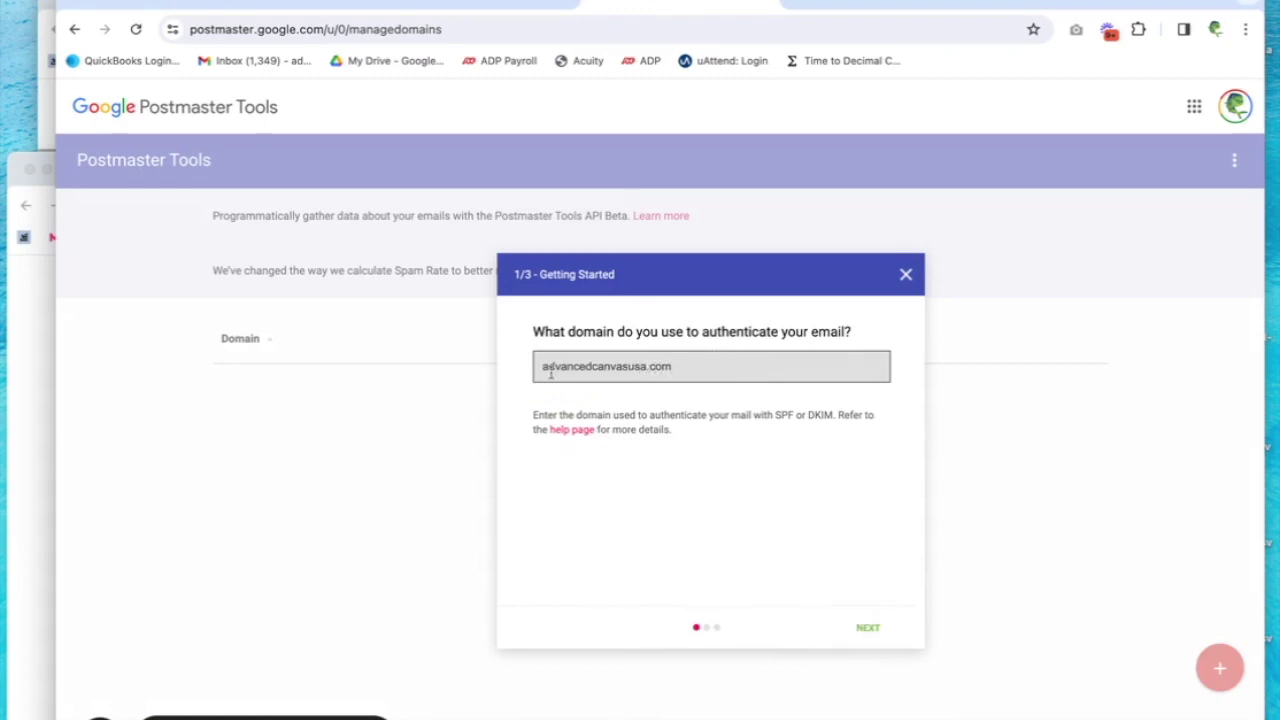
click(868, 628)
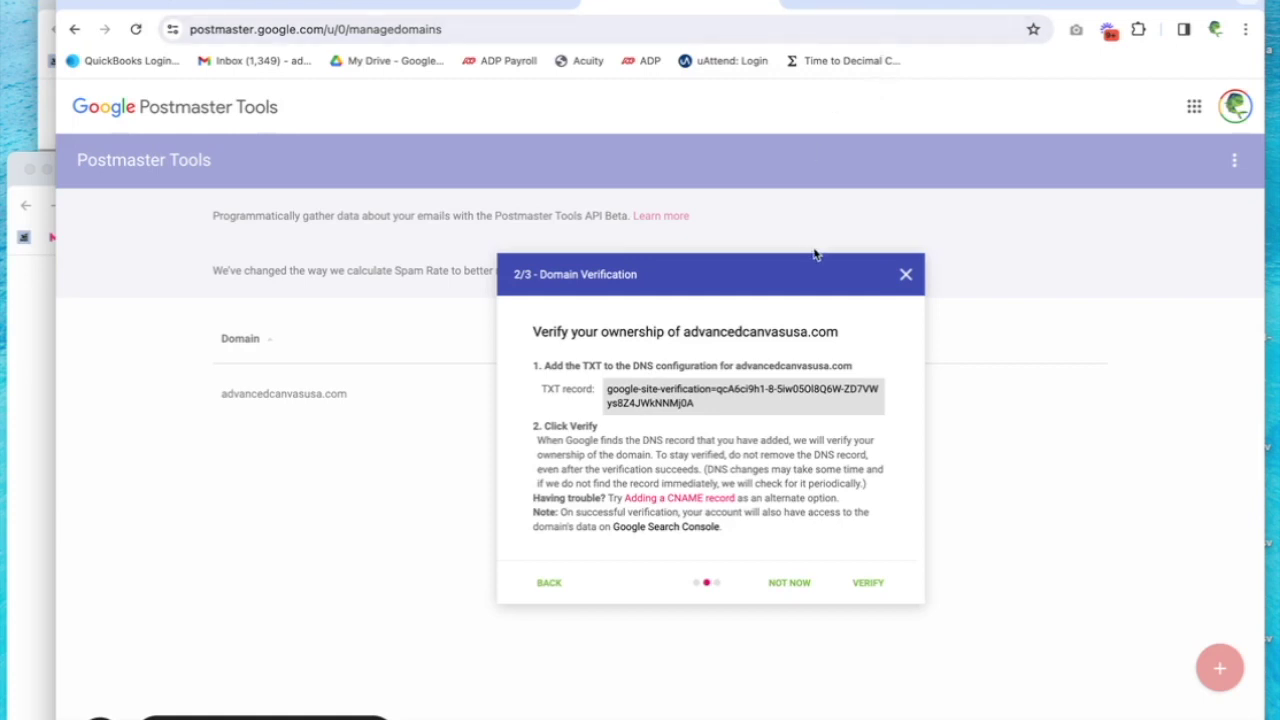
In a new tab, find cloudflare.com and log in with the saved credentials to reach the Websites list
click(818, 3)
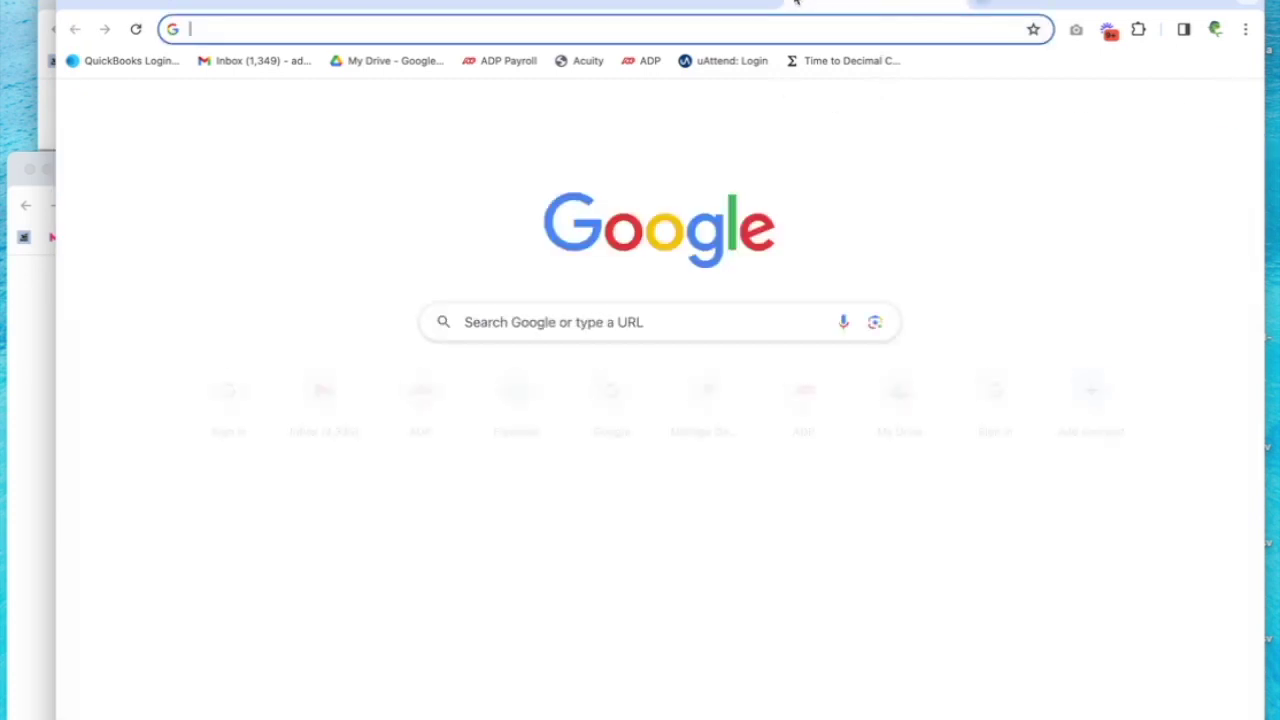
text(clou)
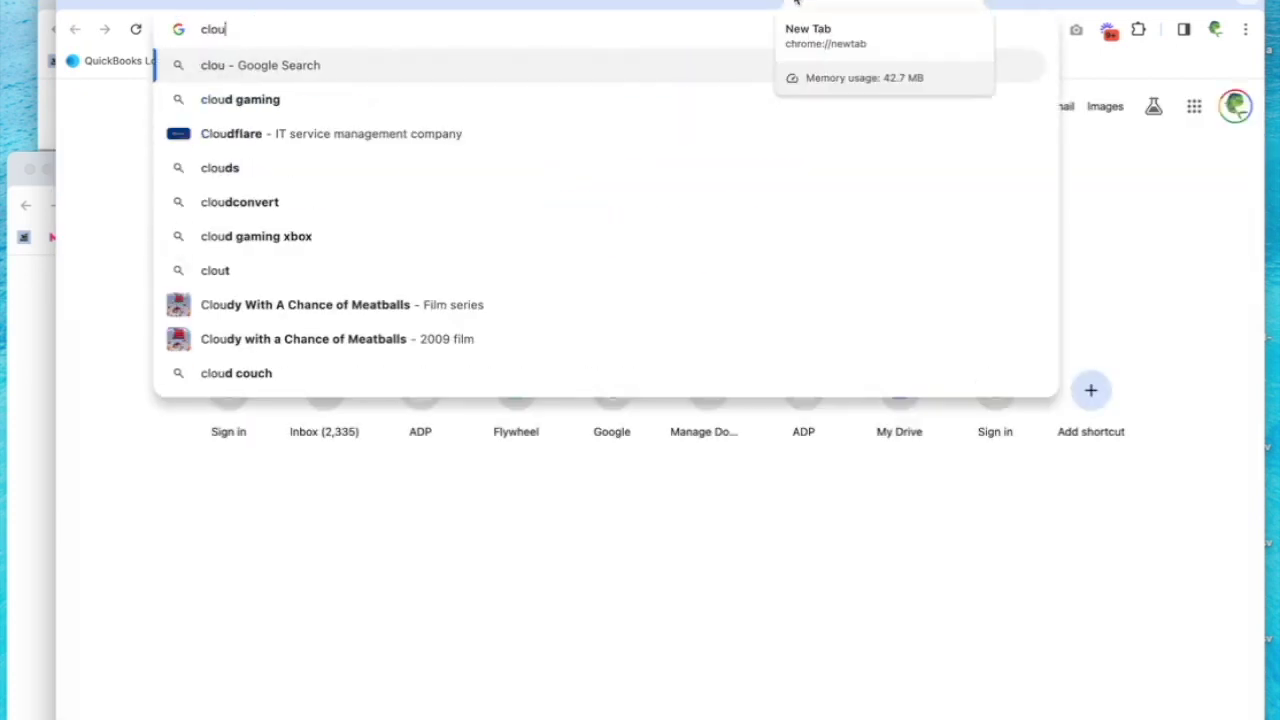
click(477, 149)
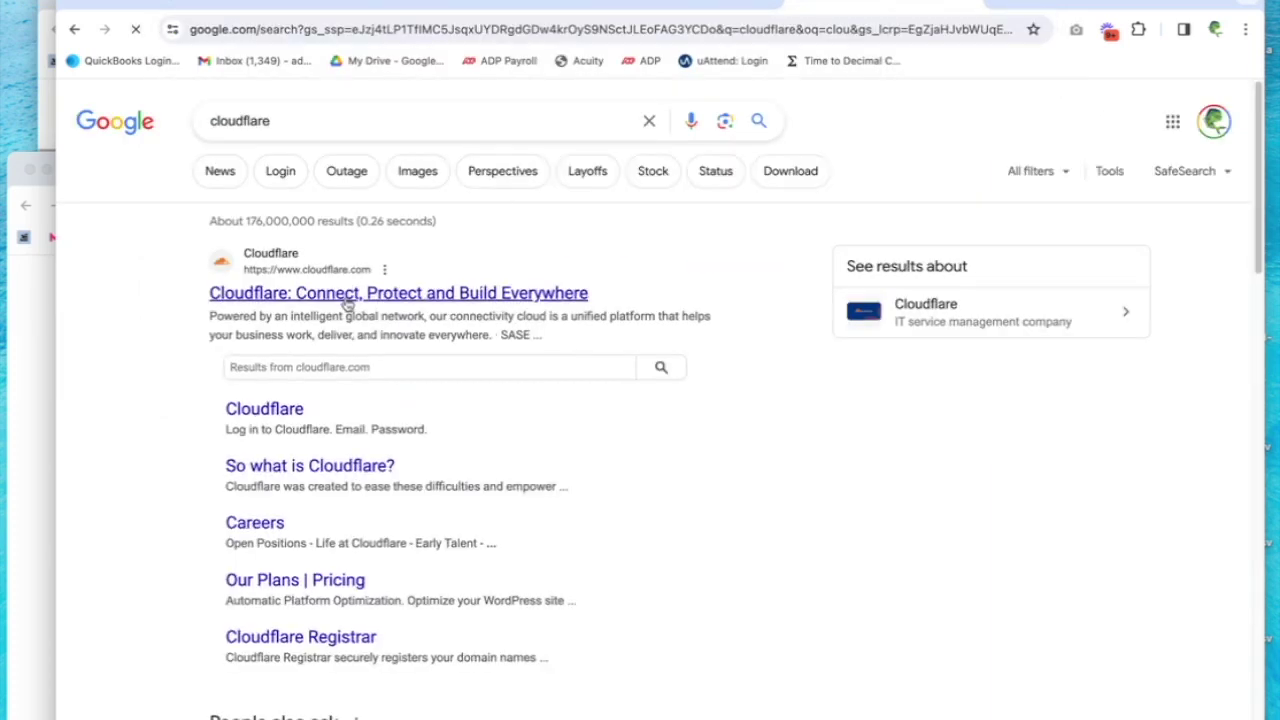
click(347, 302)
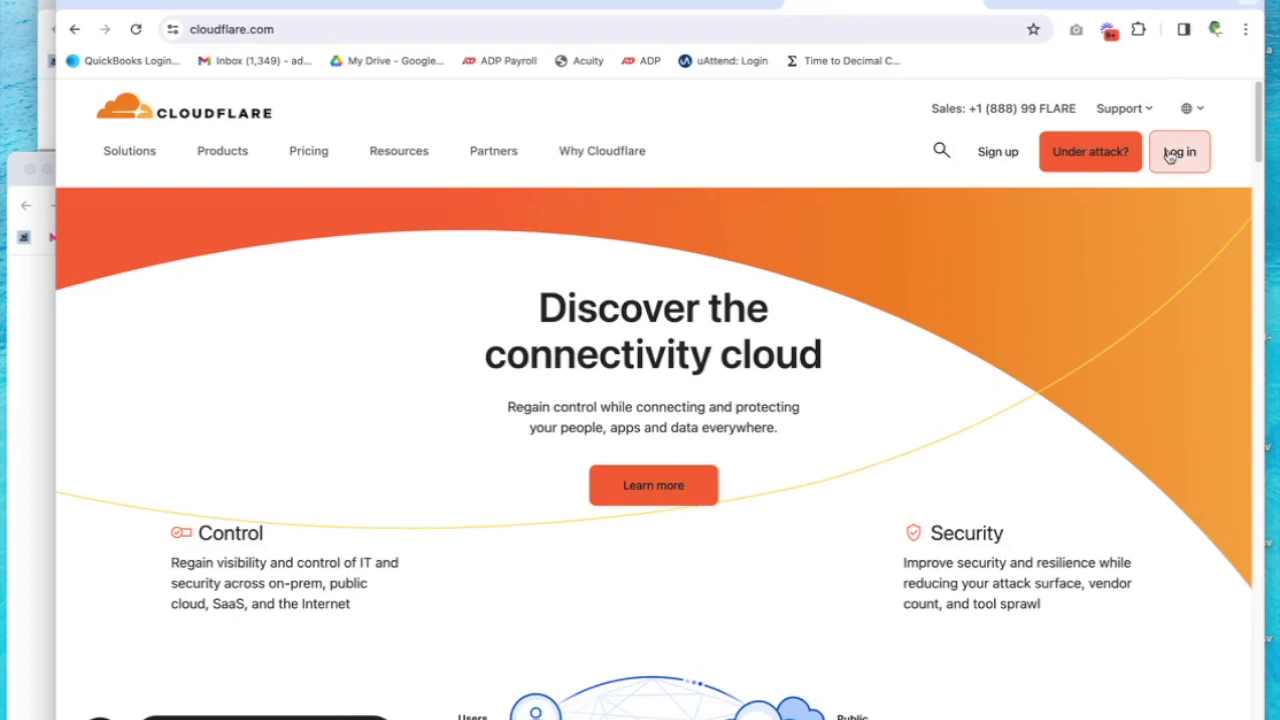
click(1172, 155)
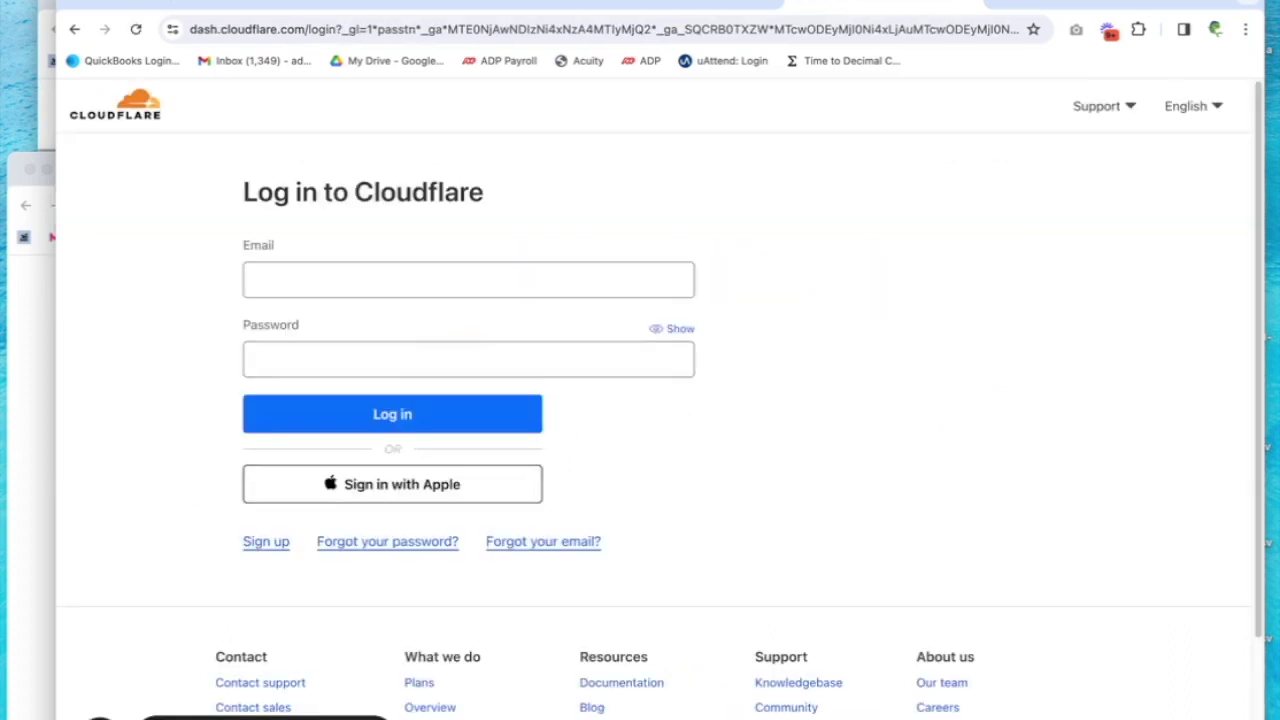
click(429, 415)
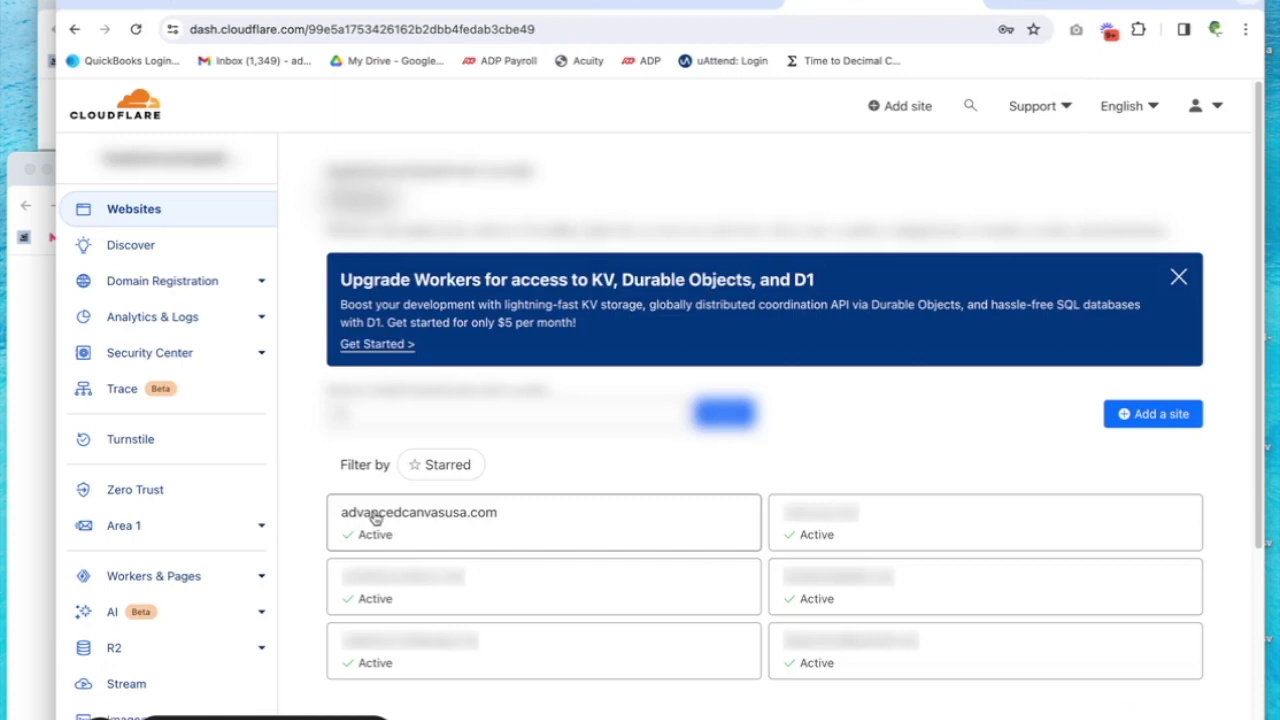
Open advancedcanvasusa.com's DNS records in Cloudflare and start adding a new record
click(374, 515)
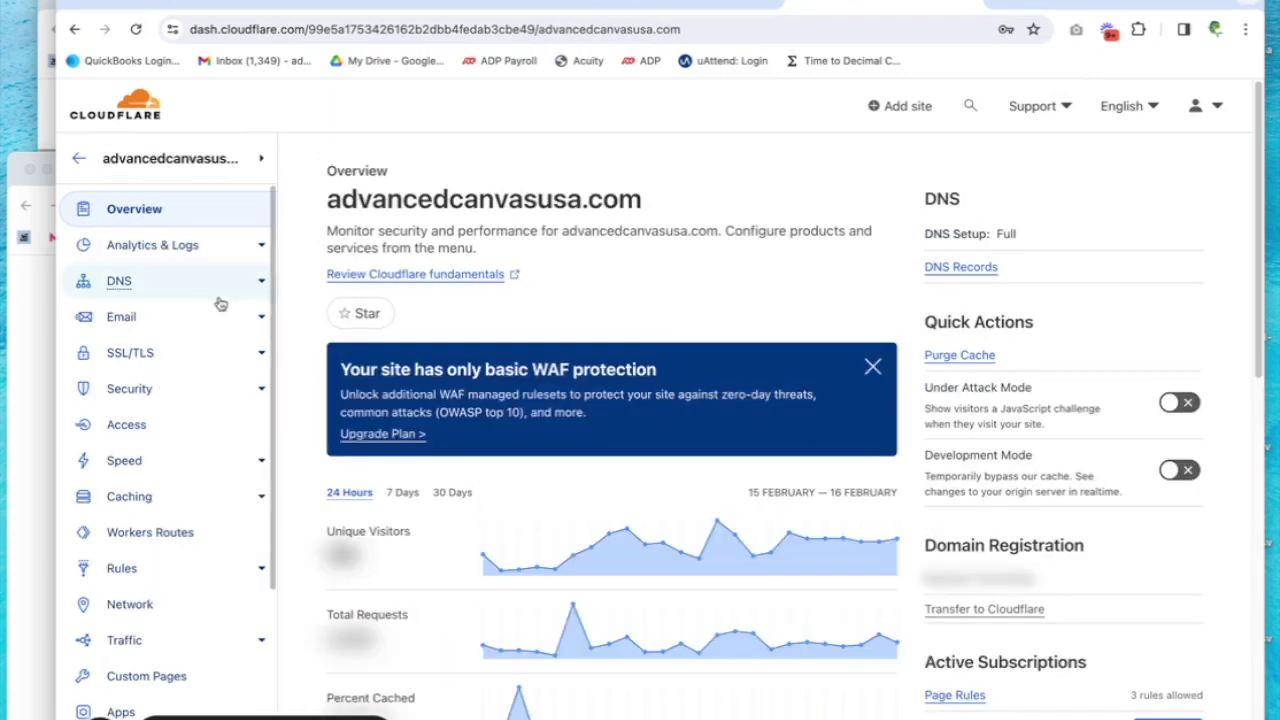
click(118, 282)
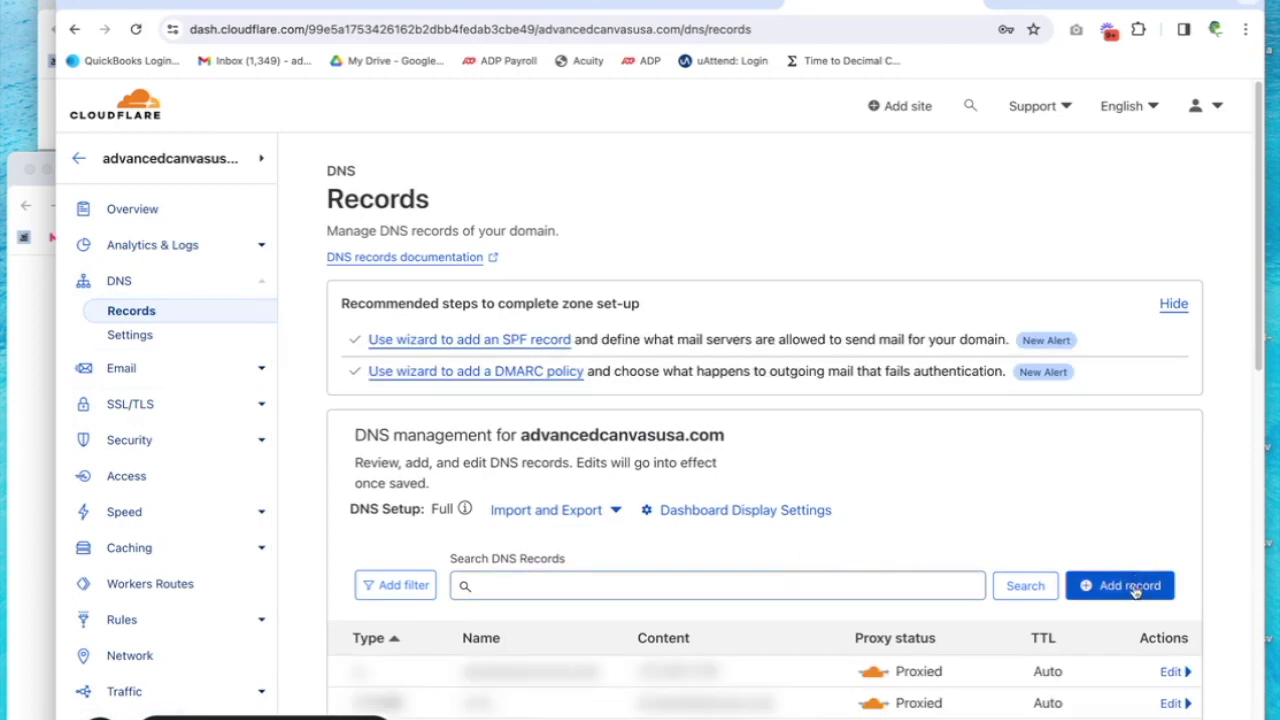
click(1127, 590)
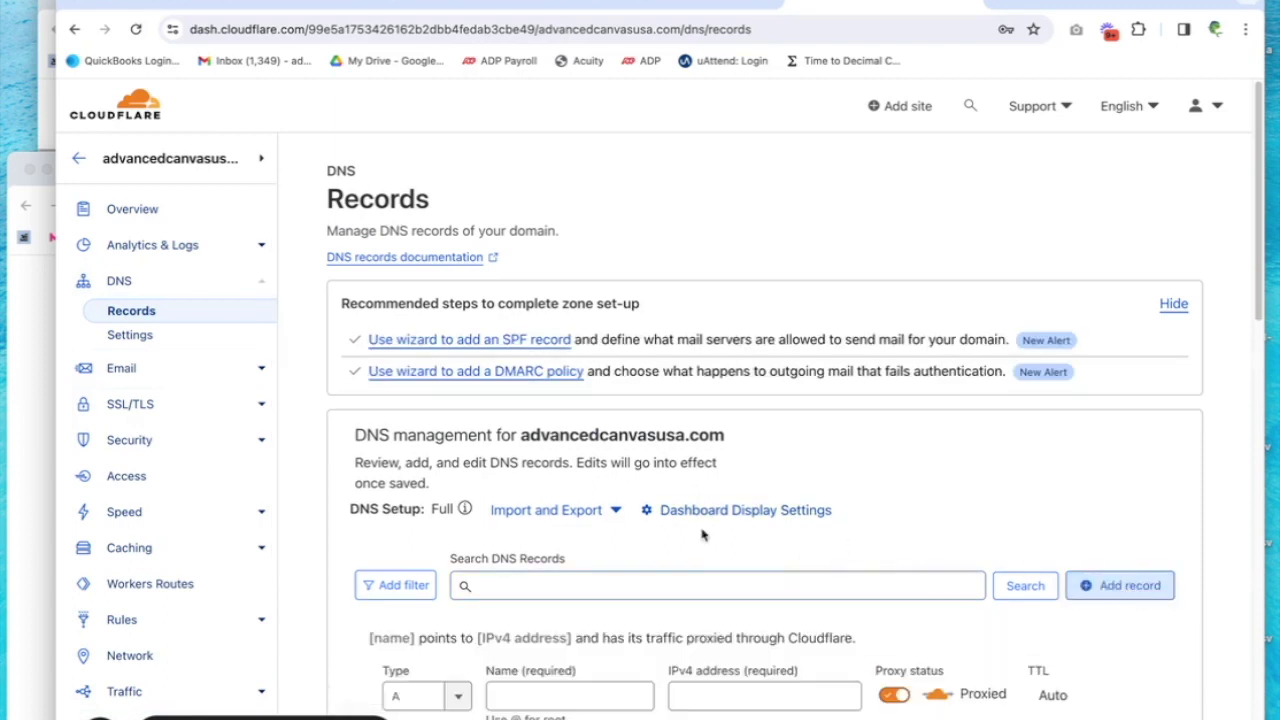
Set the new record's type to TXT and its name to @, ready for content
scroll(703, 533, down, 2)
scroll(660, 532, down, 2)
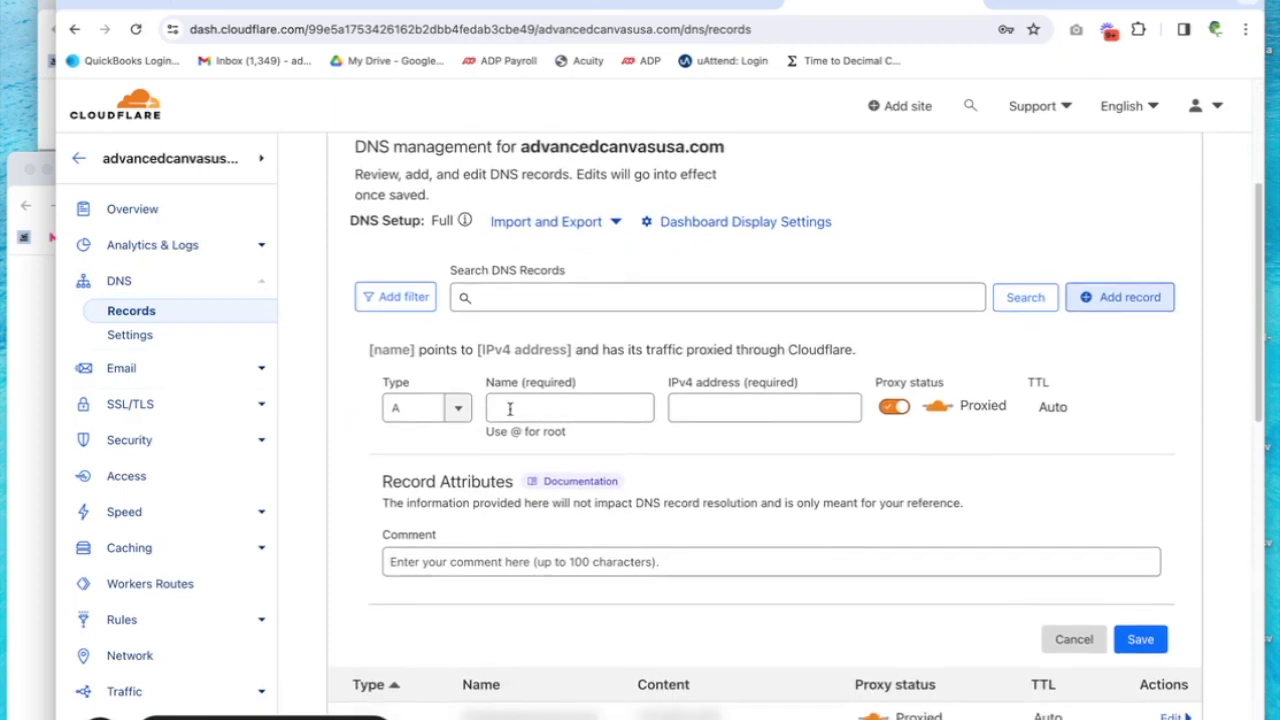
click(455, 418)
scroll(429, 528, down, 5)
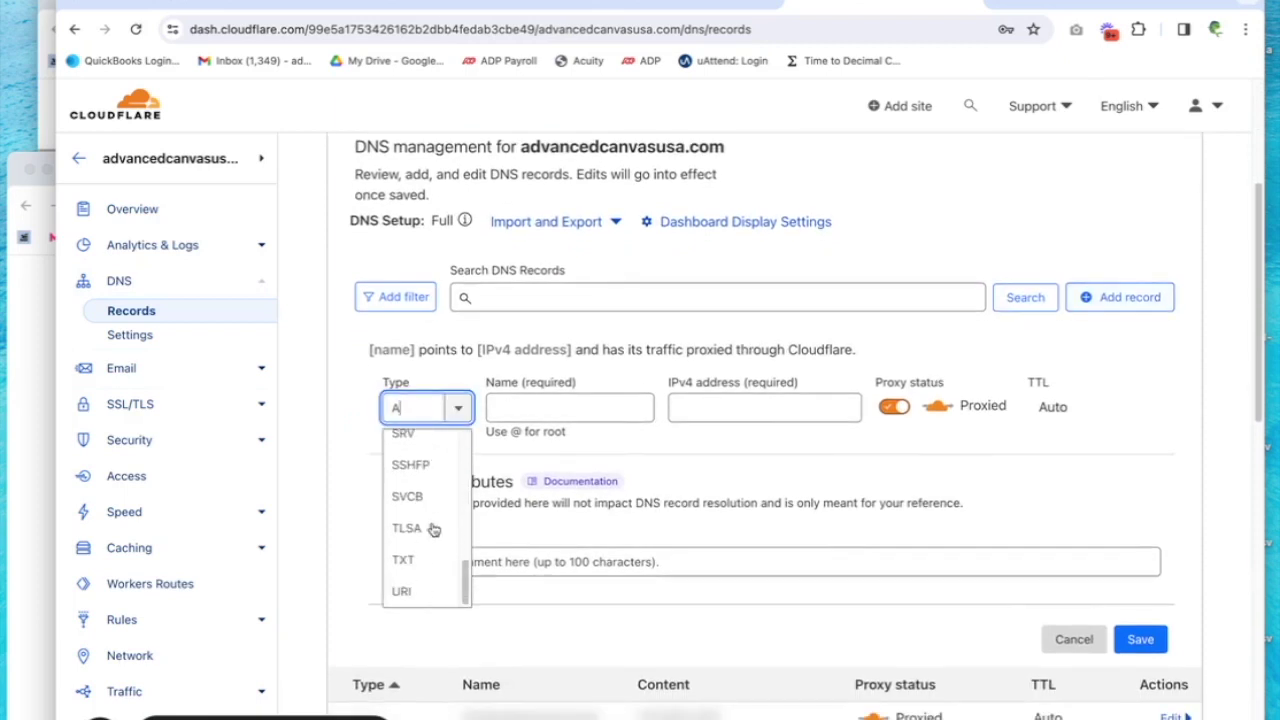
click(410, 560)
click(566, 408)
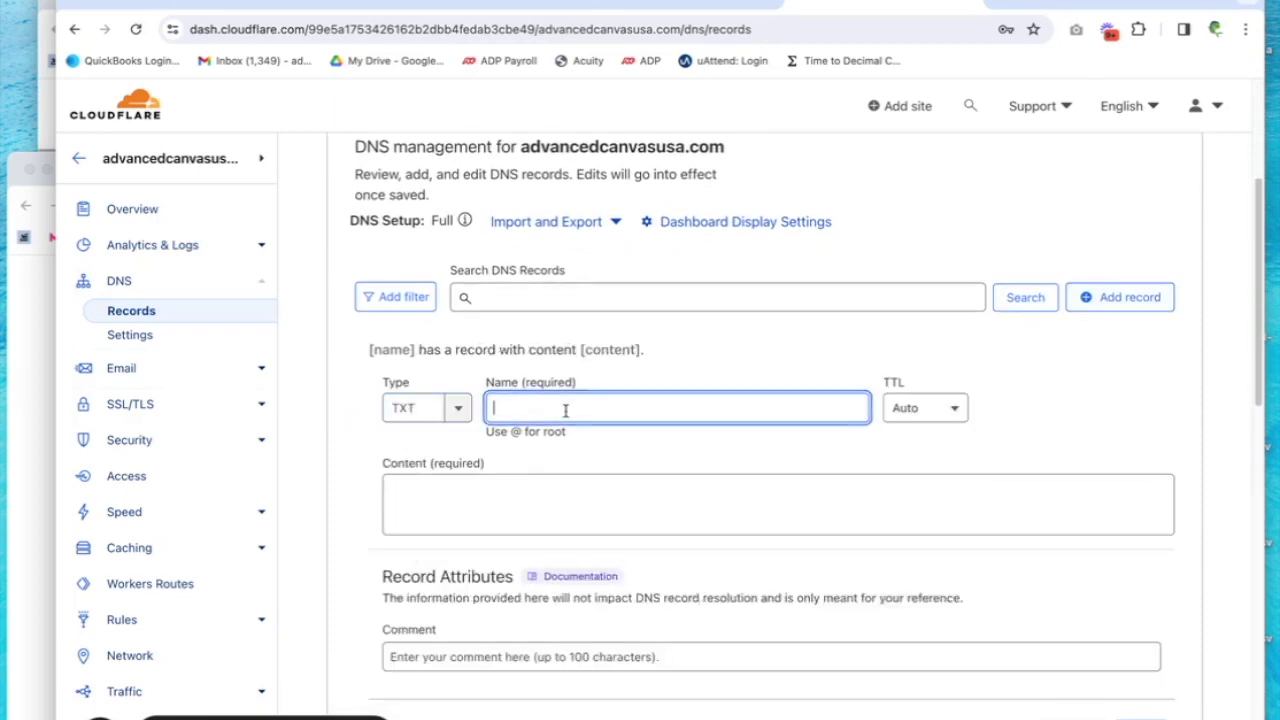
text(@)
click(666, 515)
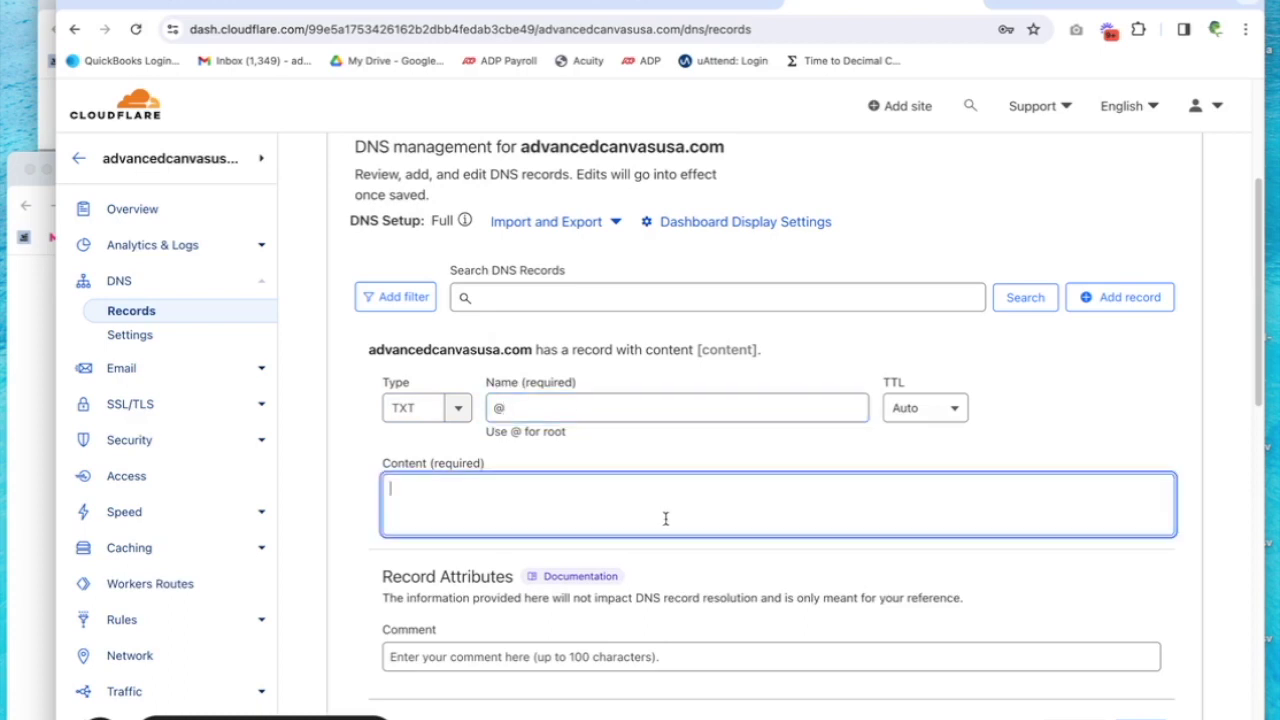
Copy the google-site-verification string from Postmaster Tools into the Cloudflare TXT record's Content
click(642, 6)
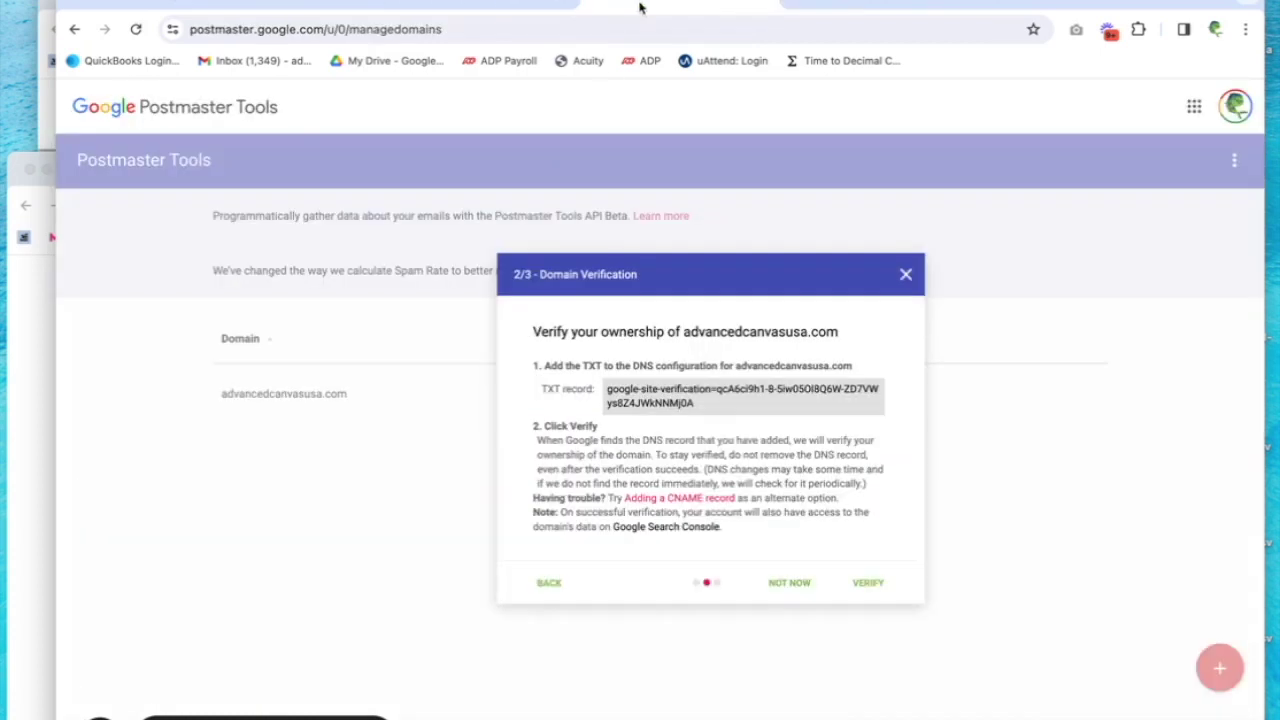
drag(697, 404, 608, 392)
key(ctrl+c)
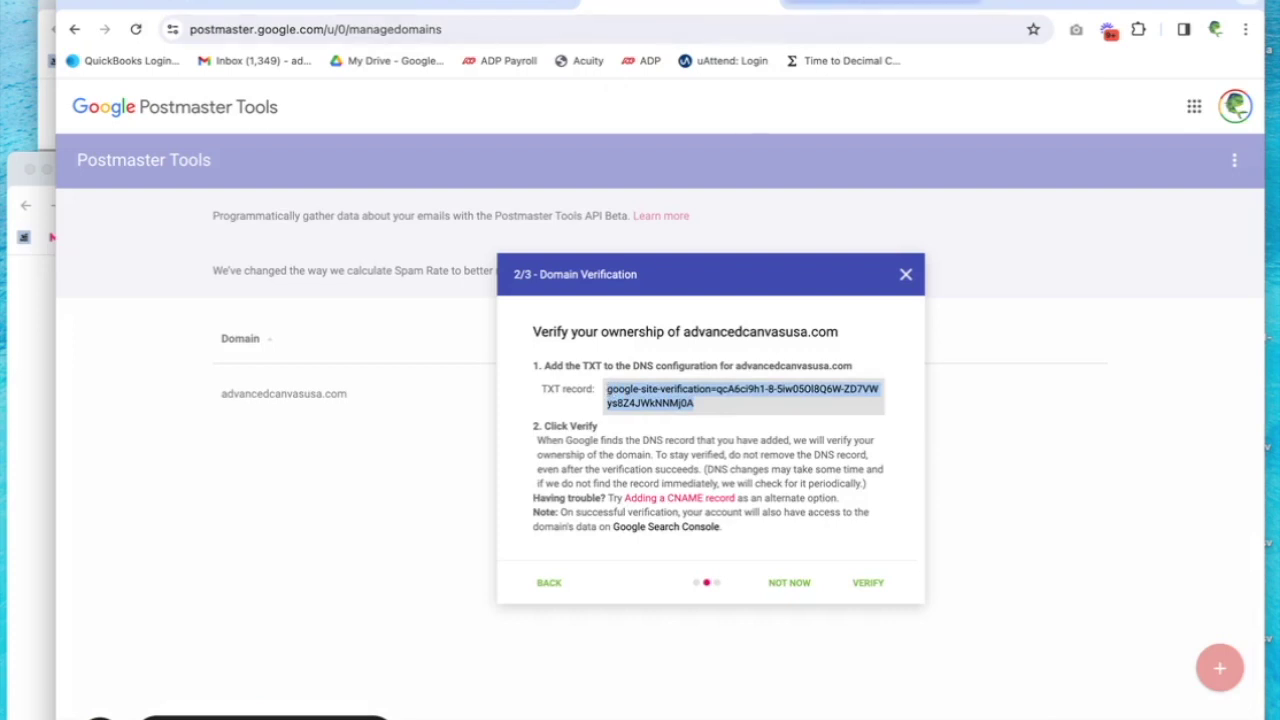
click(880, 3)
key(ctrl+v)
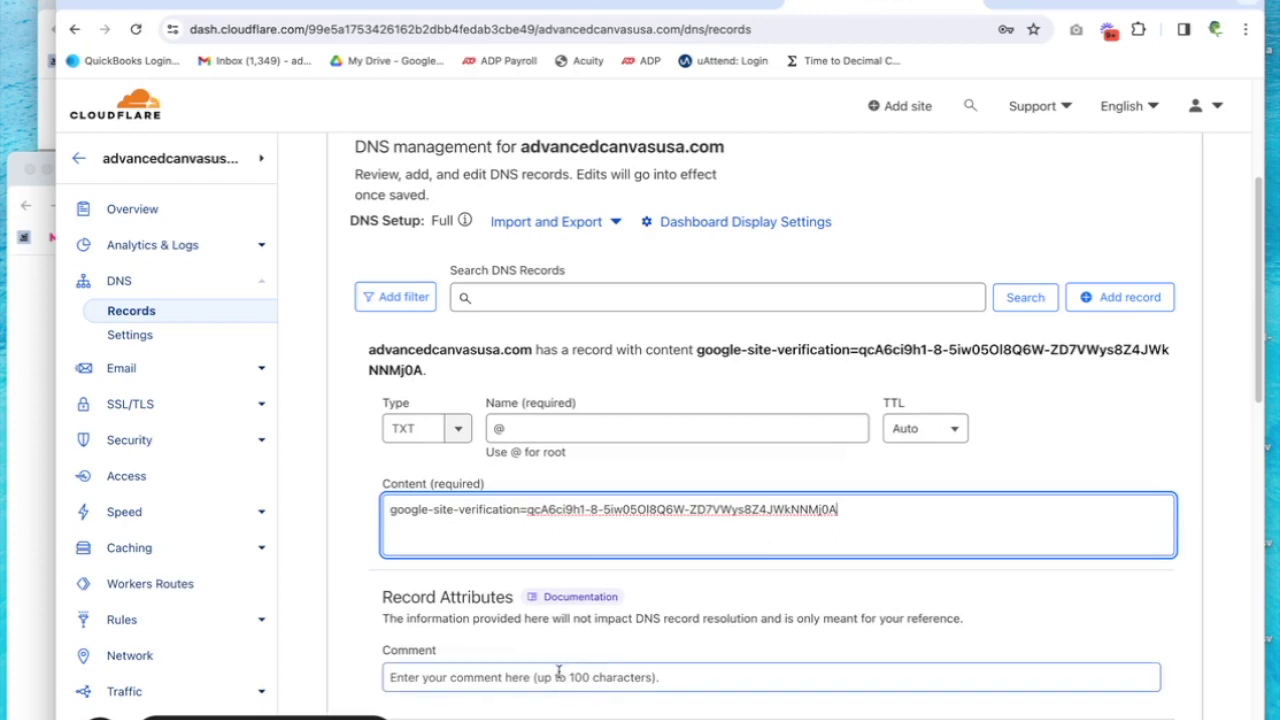
Add the comment 'google postmaster verification' to the TXT record and save it
click(558, 675)
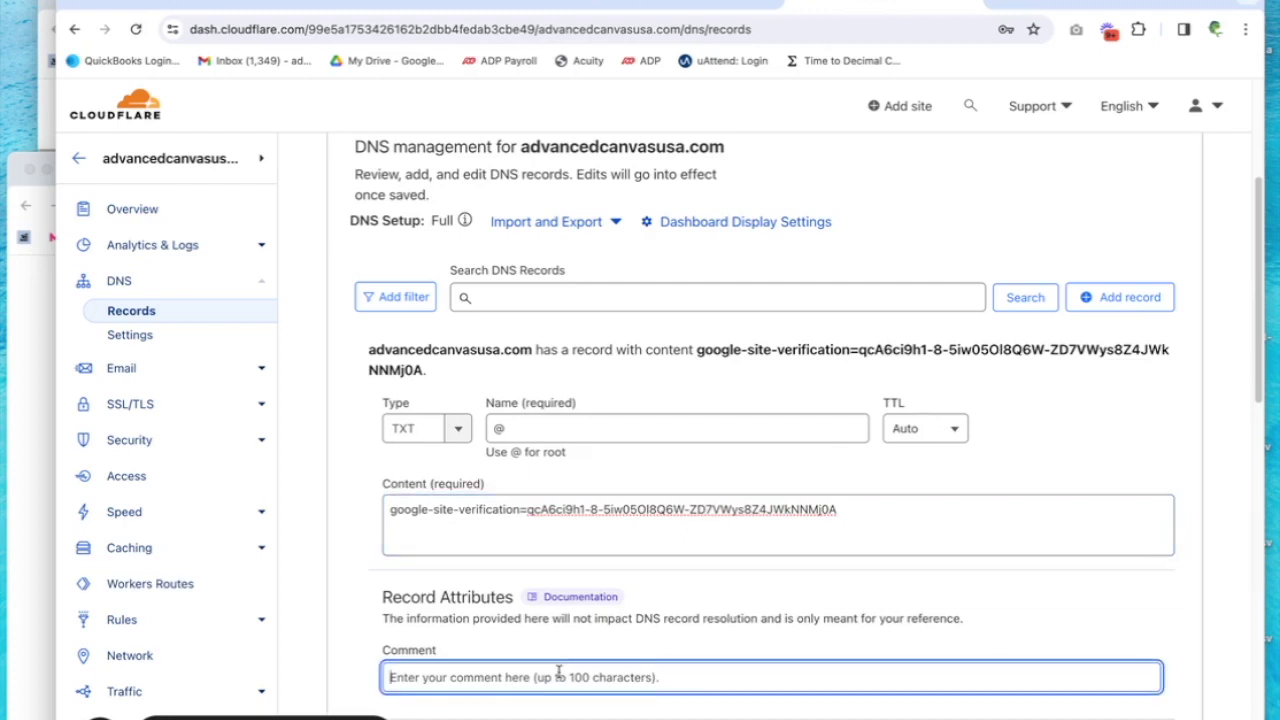
text(google postmas)
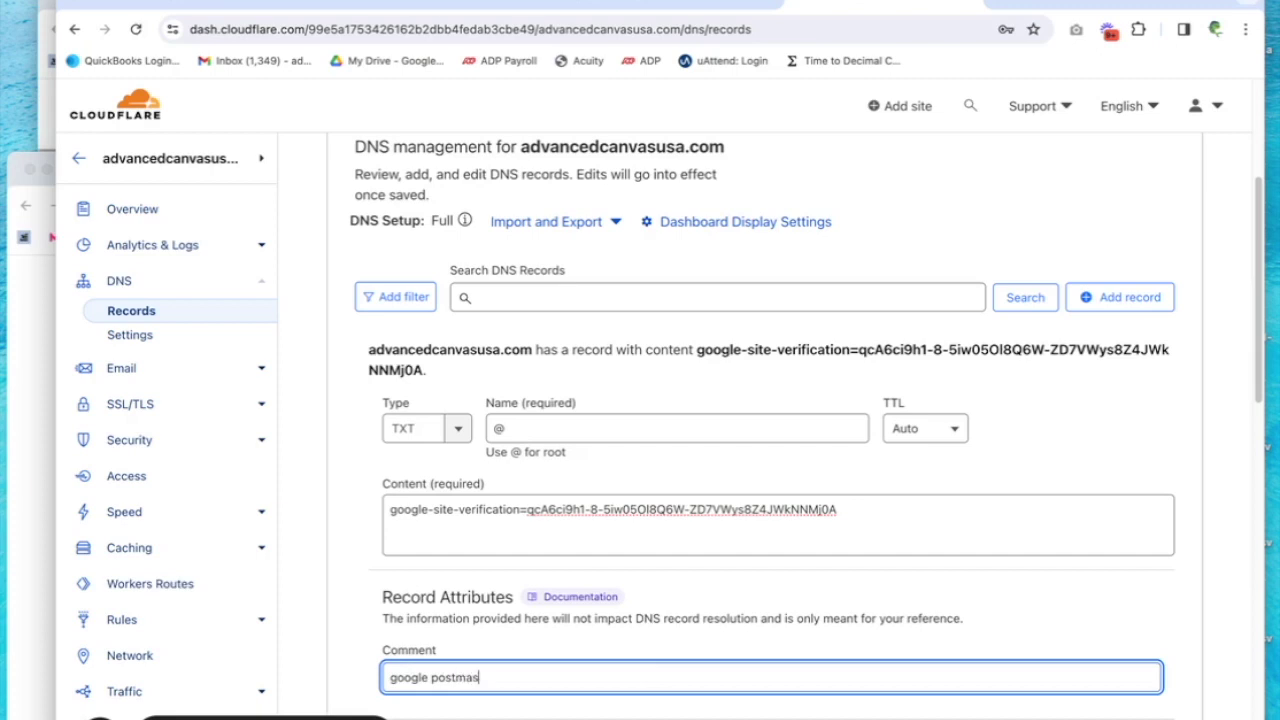
text(ter verification)
key(Return)
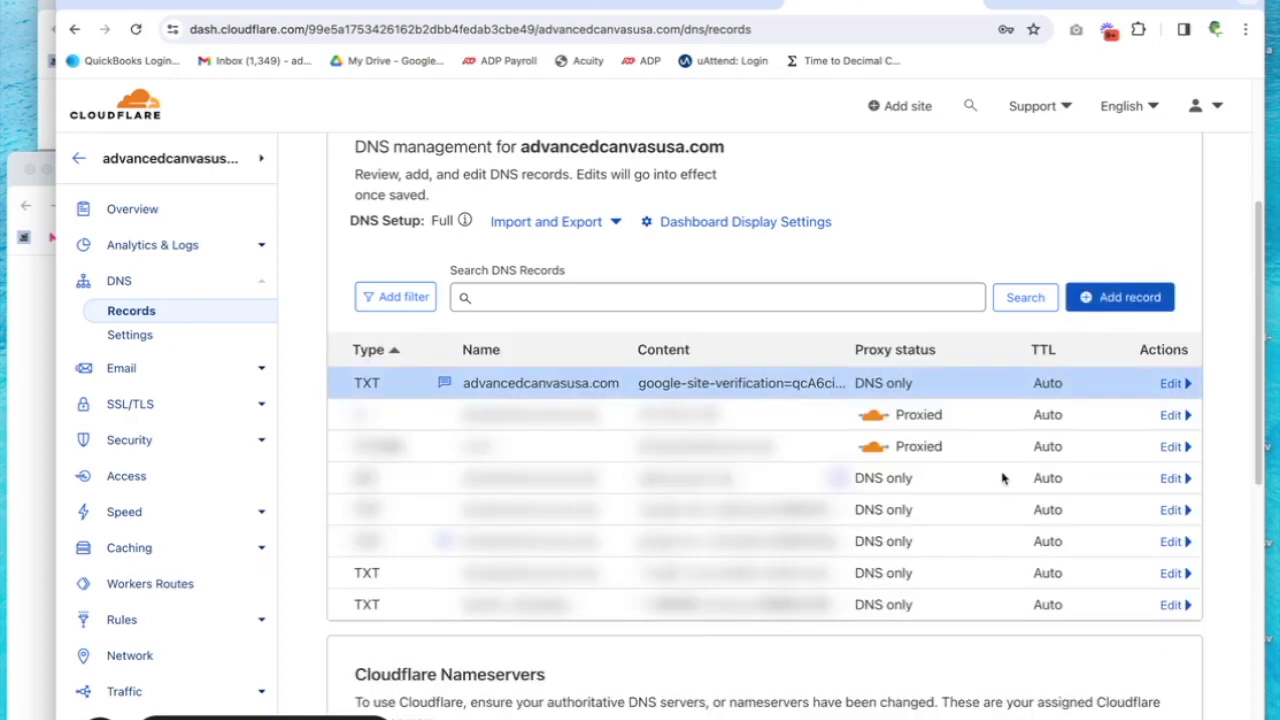
Confirm the TXT verification in Postmaster Tools and close the wizard, leaving advancedcanvasusa.com Verified
click(668, 3)
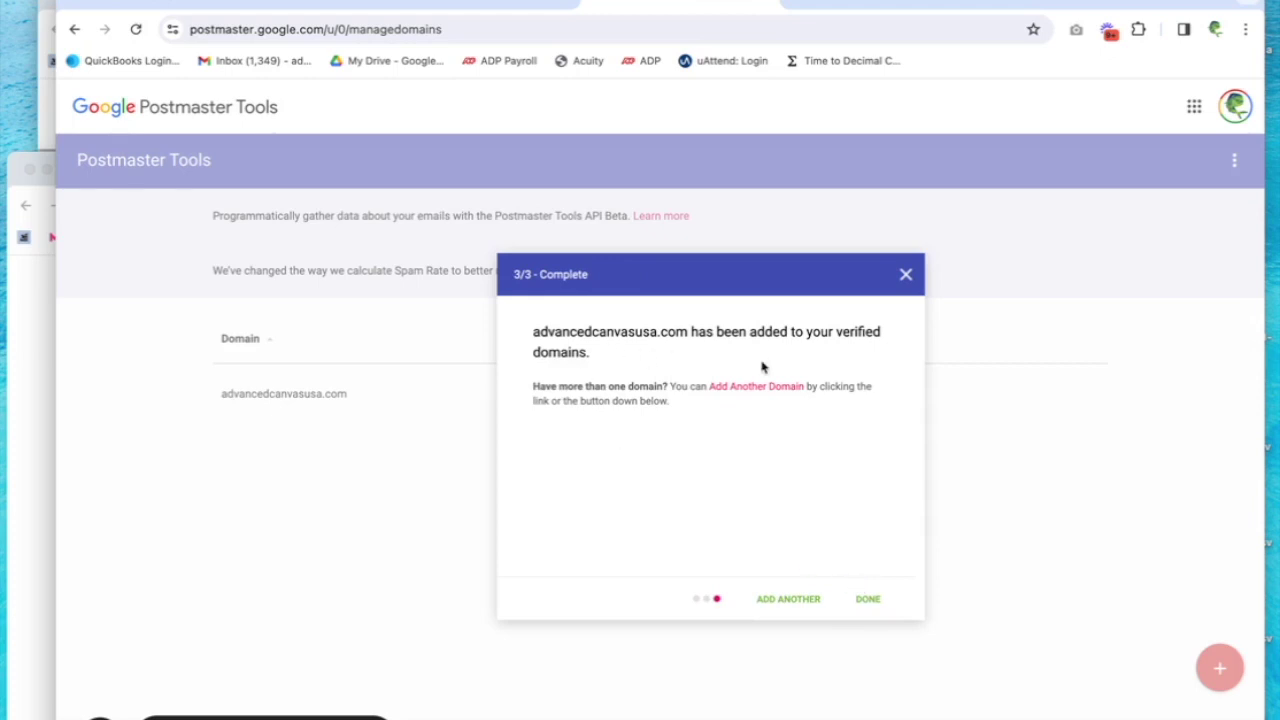
click(870, 600)
Open advancedcanvasusa.com's dashboard for the last 120 days and bring up the Spam Rate dashboard menu
click(297, 396)
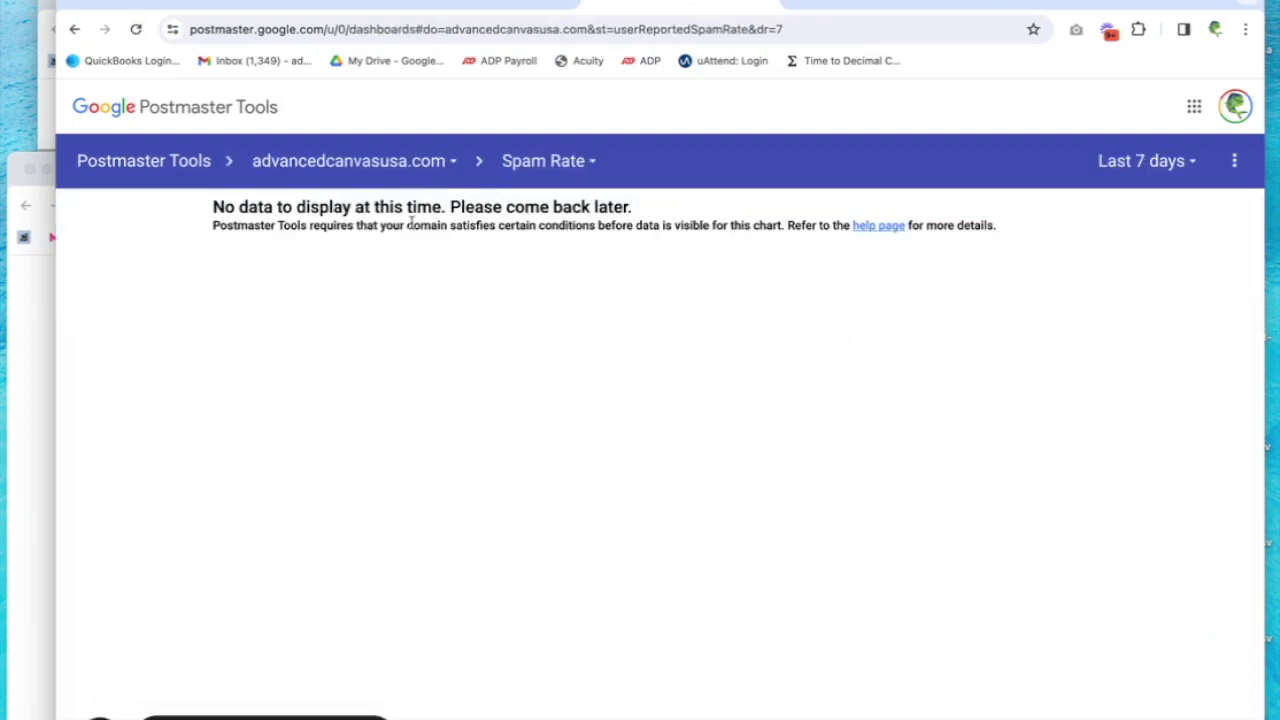
click(1190, 168)
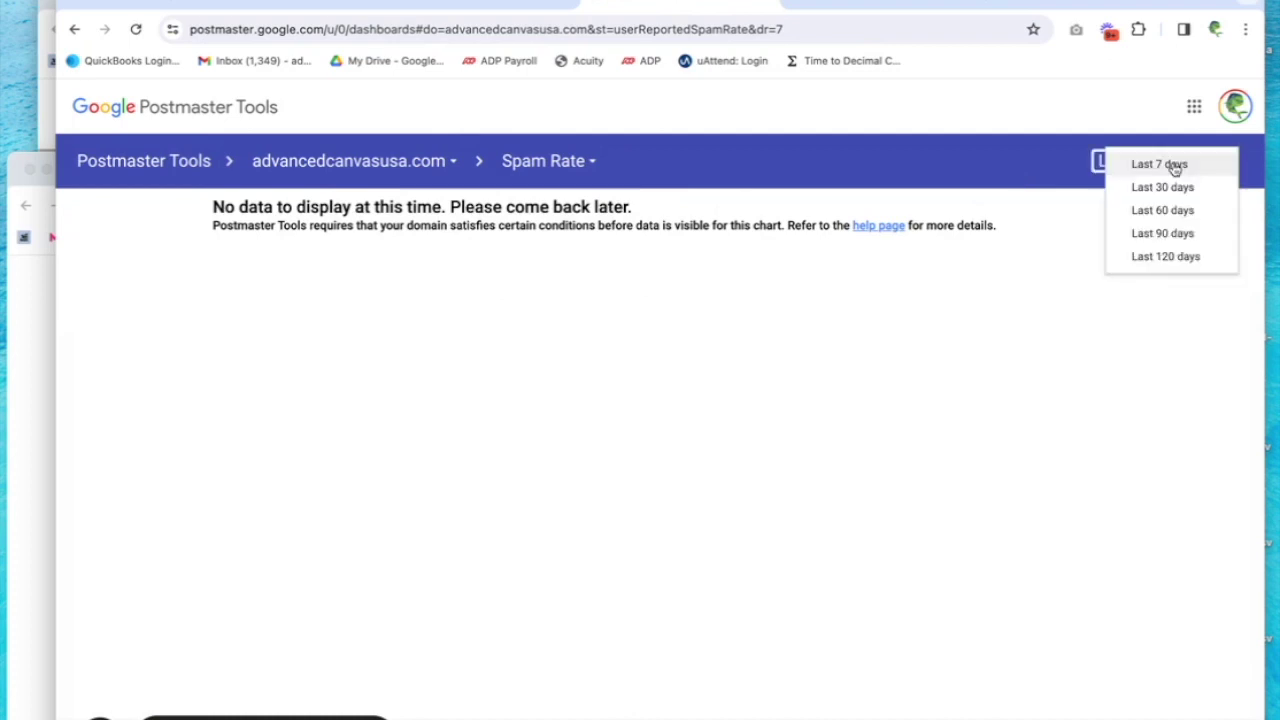
click(1150, 256)
click(576, 166)
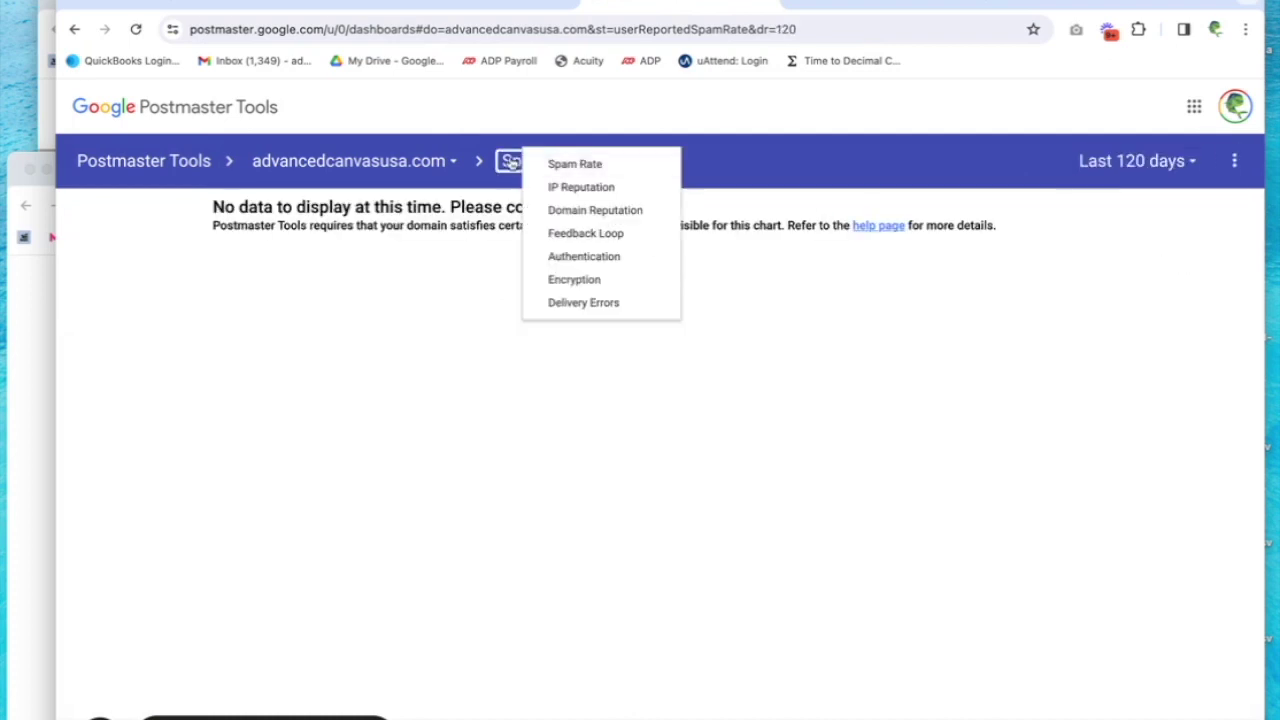